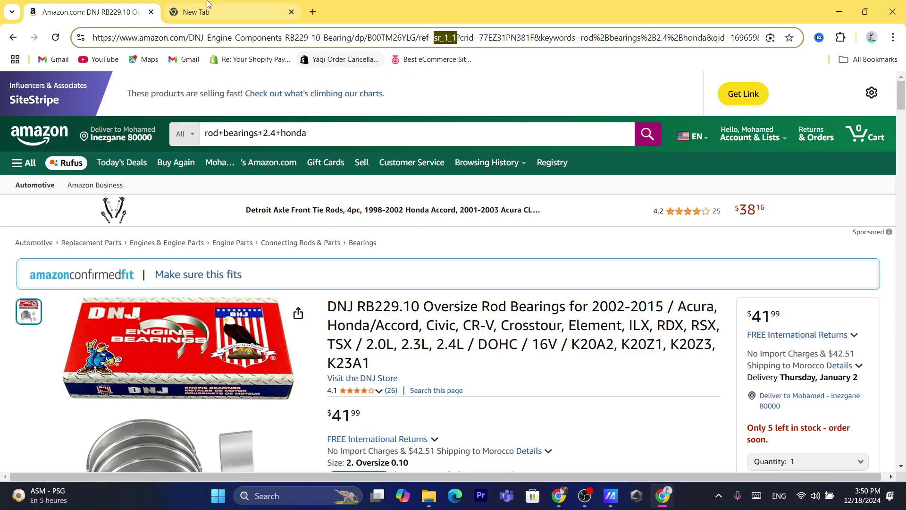
Step: Search the web for "amazon associates" and open the Amazon.com Associates Central site
{"action": "left_click", "coordinate": [208, 10]}
{"action": "left_click", "coordinate": [224, 36]}
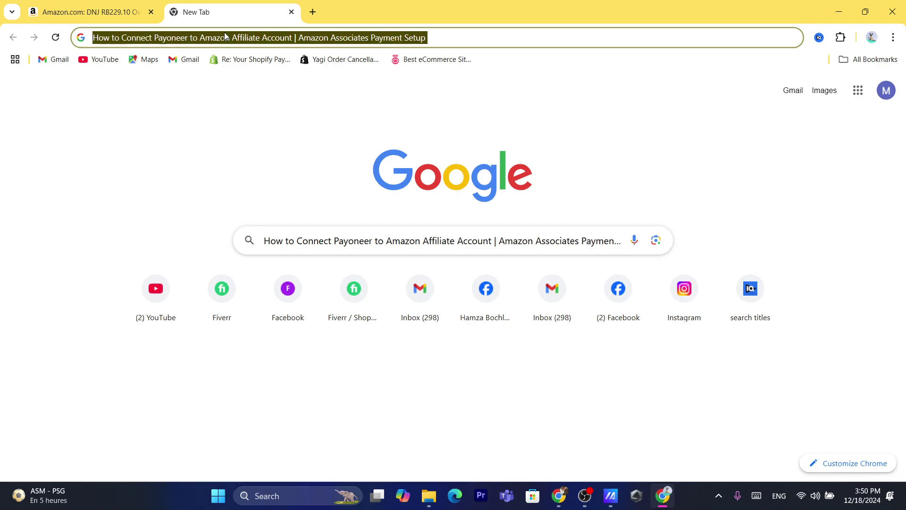
{"action": "type", "text": "ama"}
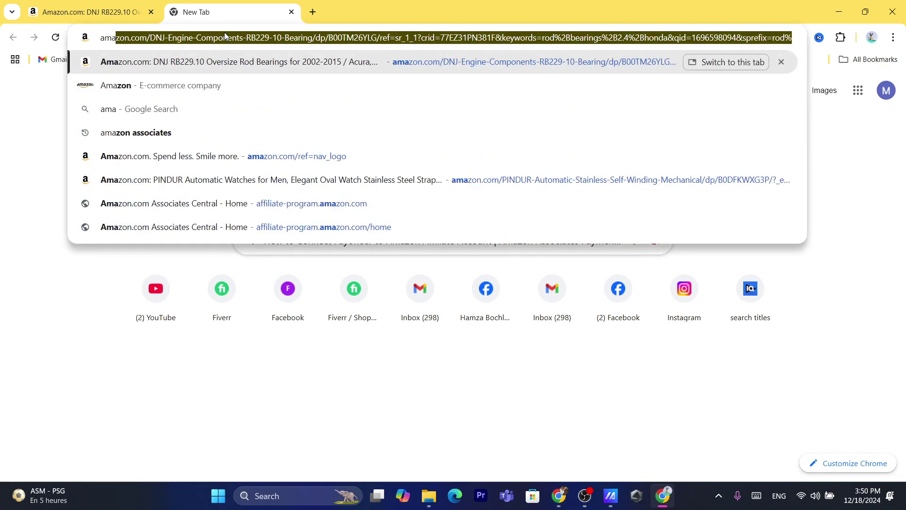
{"action": "left_click", "coordinate": [134, 132]}
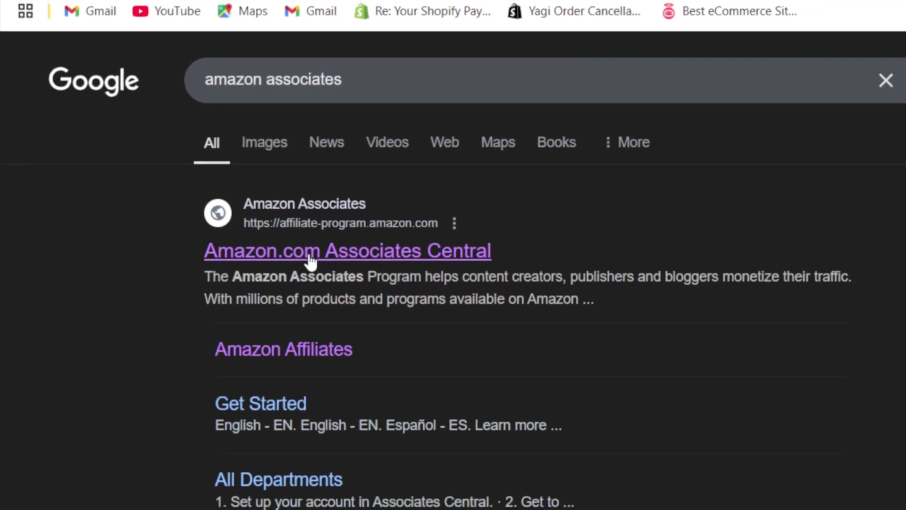
{"action": "left_click", "coordinate": [311, 260]}
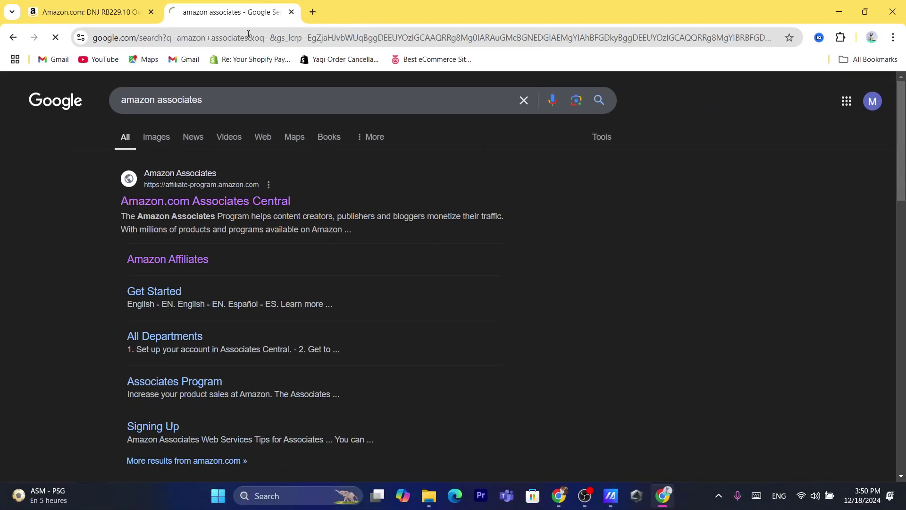
{"action": "left_click", "coordinate": [248, 38]}
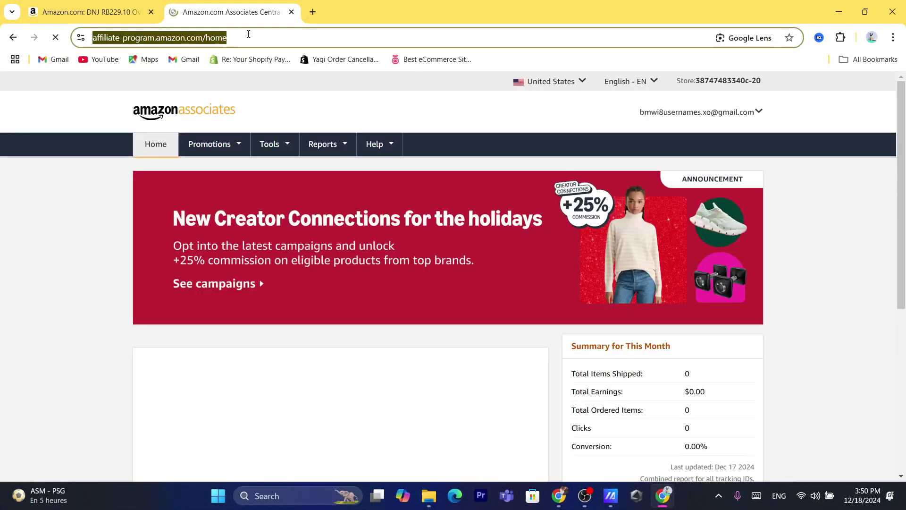
{"action": "type", "text": "d"}
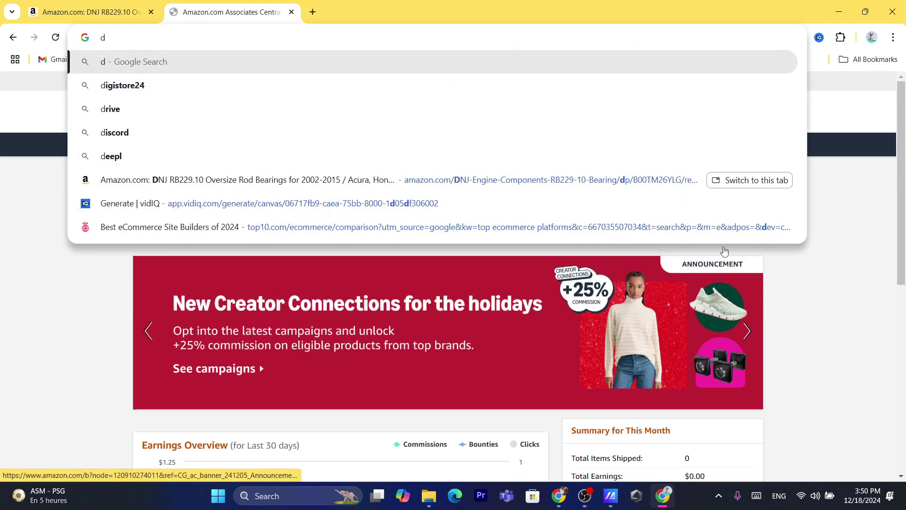
{"action": "left_click", "coordinate": [880, 229]}
{"action": "scroll", "coordinate": [904, 218], "scroll_direction": "down", "scroll_amount": 1}
{"action": "scroll", "coordinate": [904, 218], "scroll_direction": "down", "scroll_amount": 4}
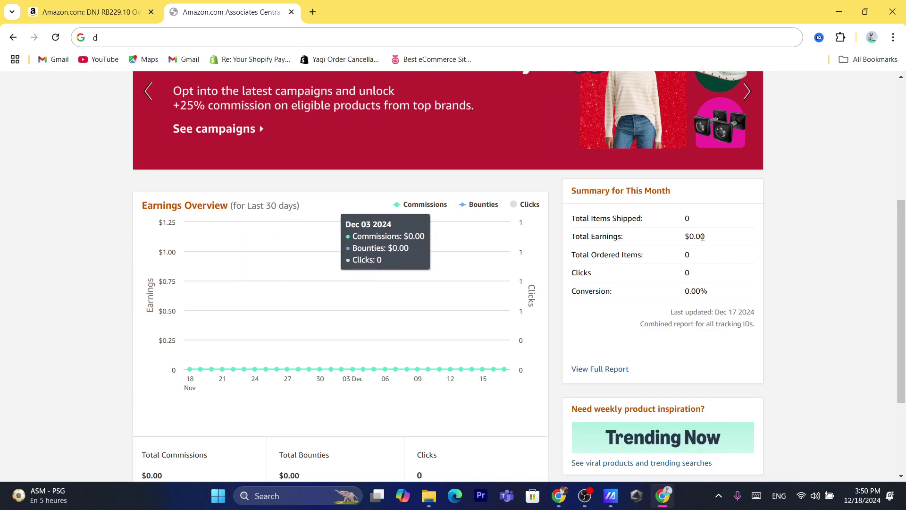
{"action": "left_click_drag", "start_coordinate": [905, 257], "coordinate": [903, 88]}
Step: Open the Associates account settings and go to the page for changing the payment method
{"action": "left_click", "coordinate": [719, 114]}
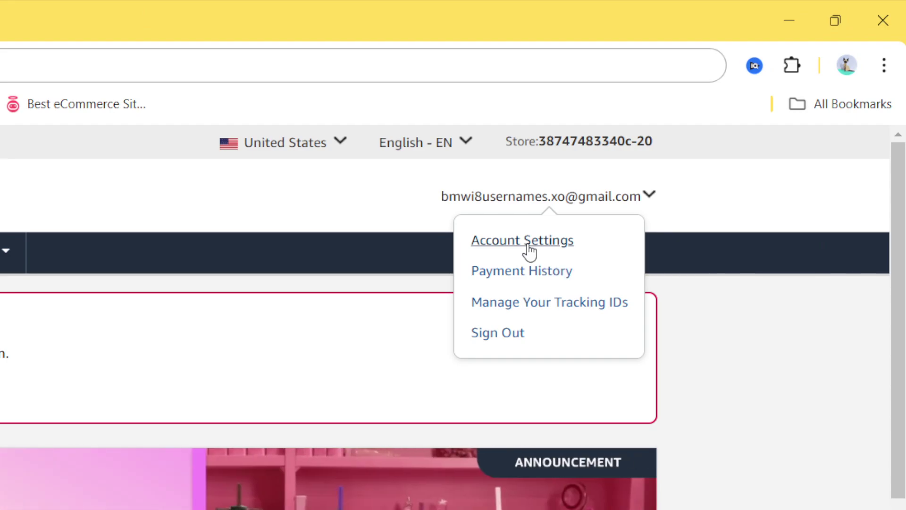
{"action": "left_click", "coordinate": [253, 70]}
{"action": "type", "text": "F"}
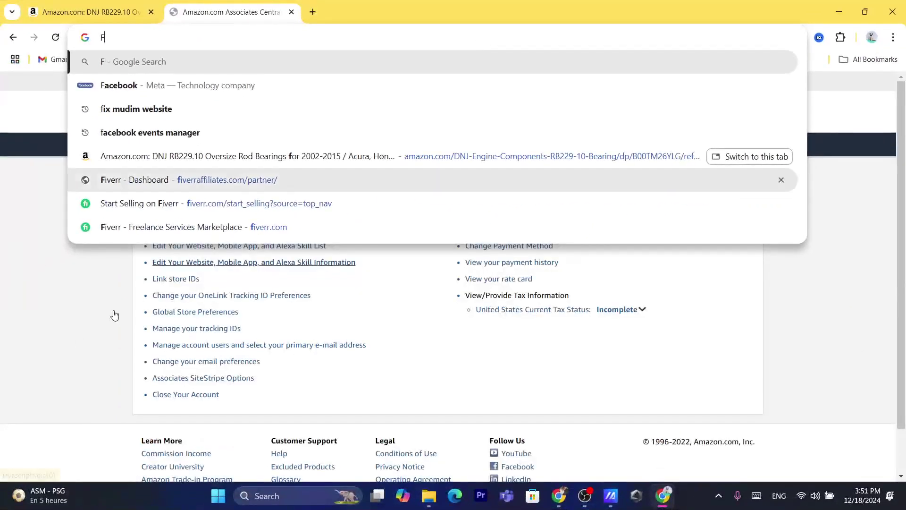
{"action": "left_click", "coordinate": [68, 350]}
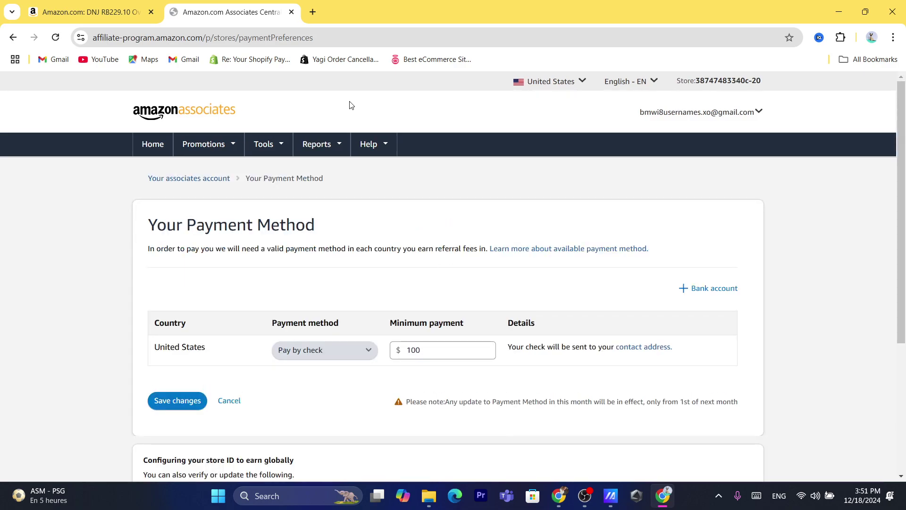
Step: Check which payment methods are offered for the United States on the payment method page
{"action": "mouse_move", "coordinate": [373, 144]}
{"action": "triple_click", "coordinate": [179, 215]}
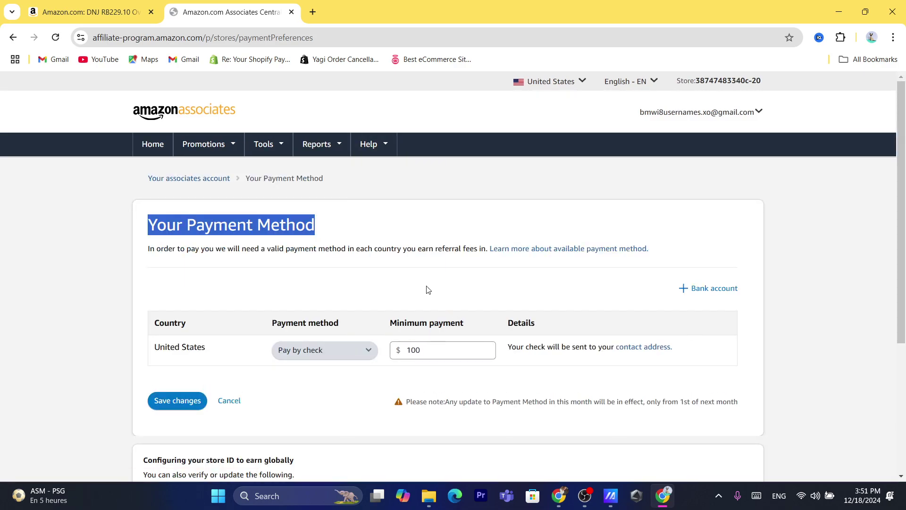
{"action": "left_click", "coordinate": [329, 361]}
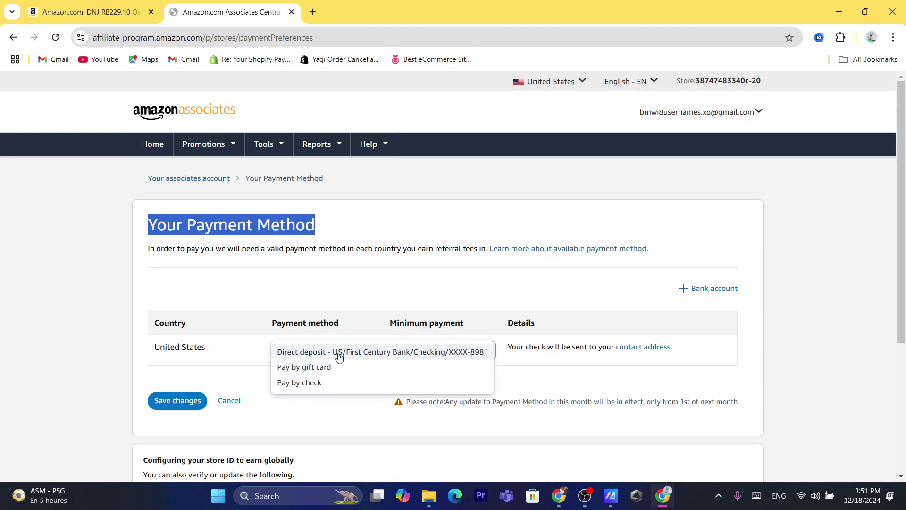
{"action": "left_click", "coordinate": [373, 289]}
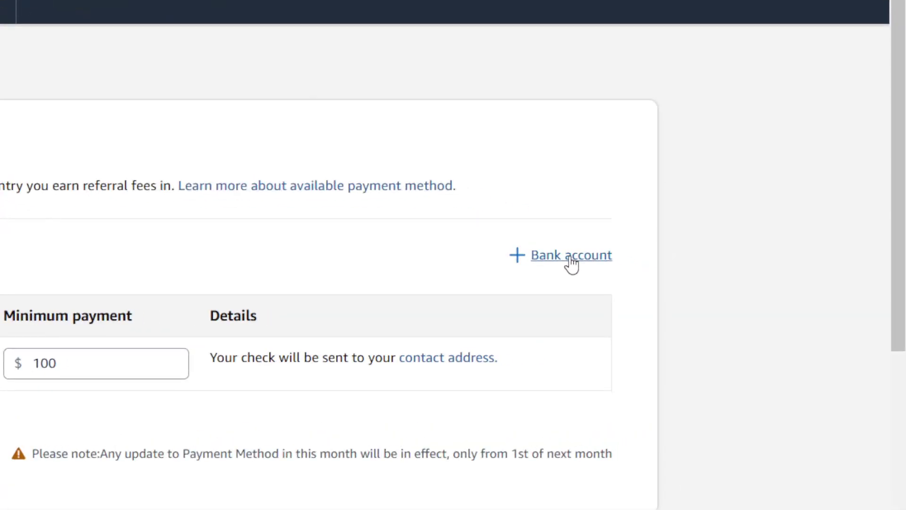
Step: Open the bank accounts page and review the listed account's location, bank name and primary currency
{"action": "left_click", "coordinate": [714, 289]}
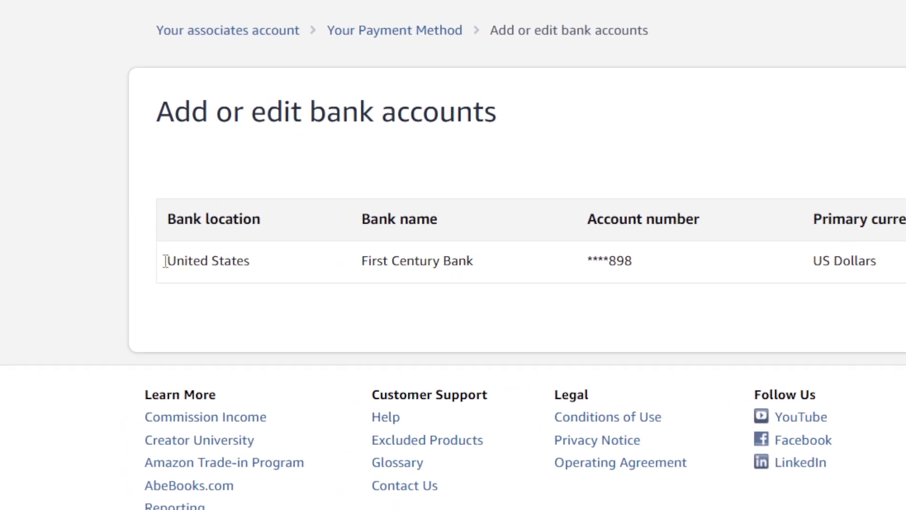
{"action": "left_click_drag", "start_coordinate": [149, 265], "coordinate": [228, 265]}
{"action": "left_click_drag", "start_coordinate": [297, 258], "coordinate": [319, 263]}
{"action": "left_click", "coordinate": [321, 262]}
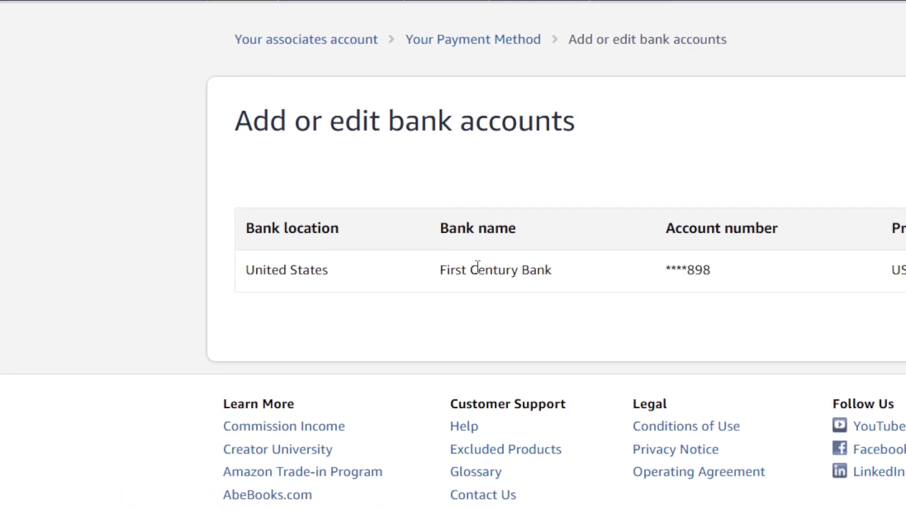
{"action": "triple_click", "coordinate": [487, 253]}
{"action": "left_click", "coordinate": [550, 272]}
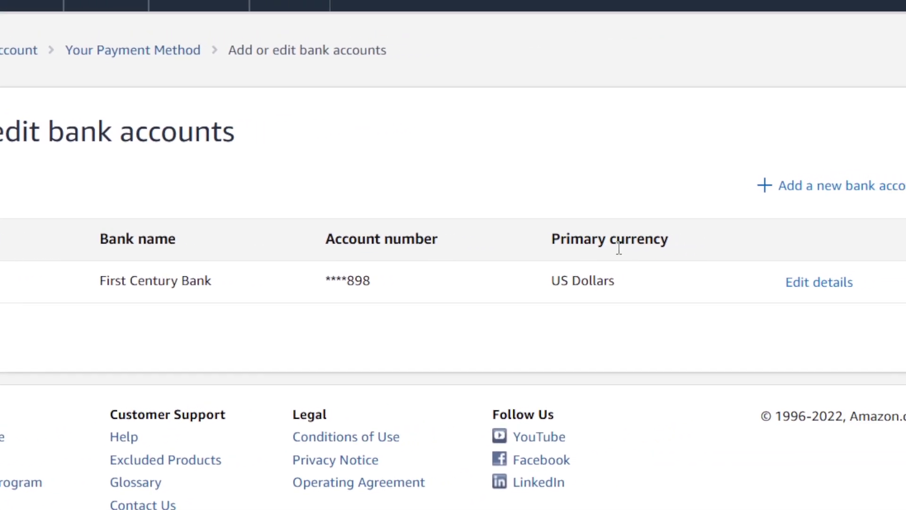
{"action": "triple_click", "coordinate": [685, 272]}
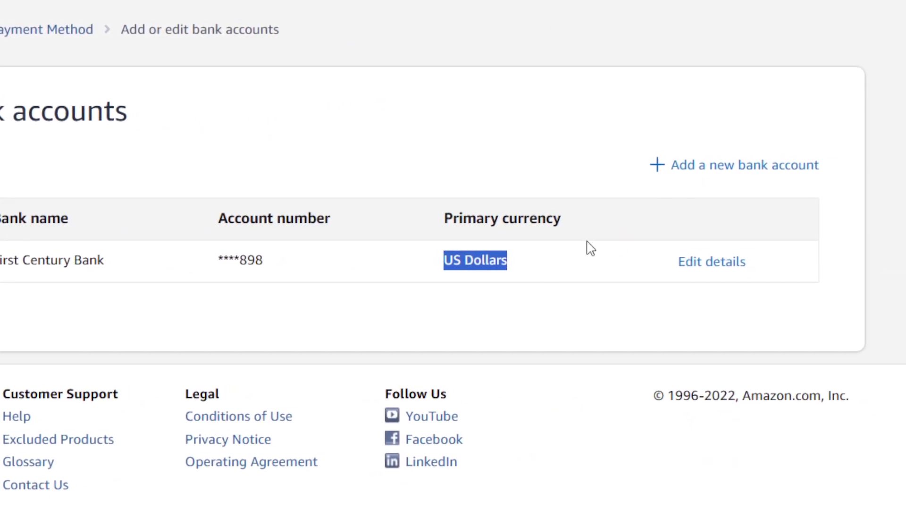
{"action": "left_click", "coordinate": [640, 249]}
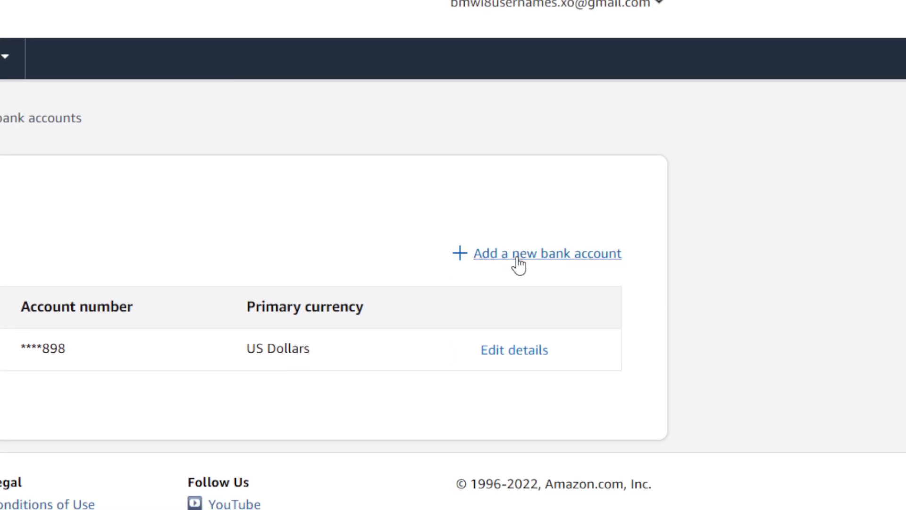
Step: Open the form for adding a new bank account to the Associates account
{"action": "left_click", "coordinate": [517, 260]}
{"action": "left_click", "coordinate": [62, 259]}
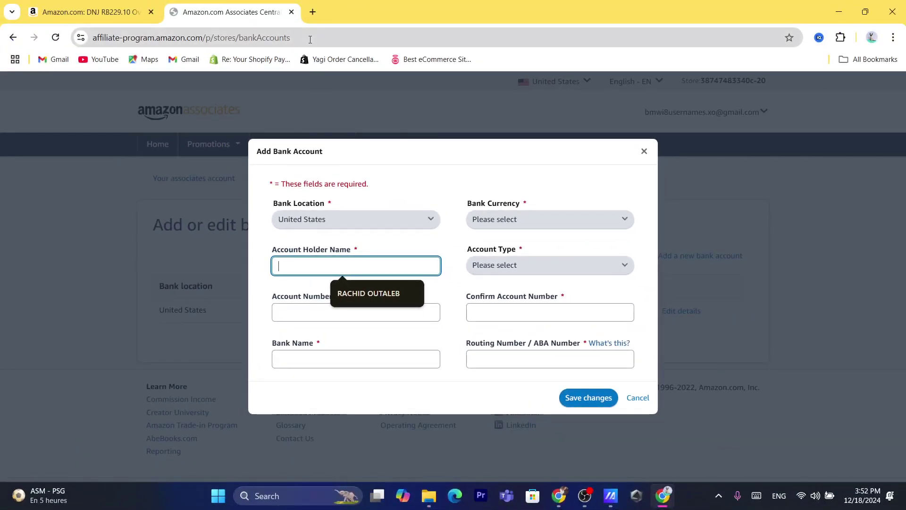
{"action": "left_click", "coordinate": [311, 38]}
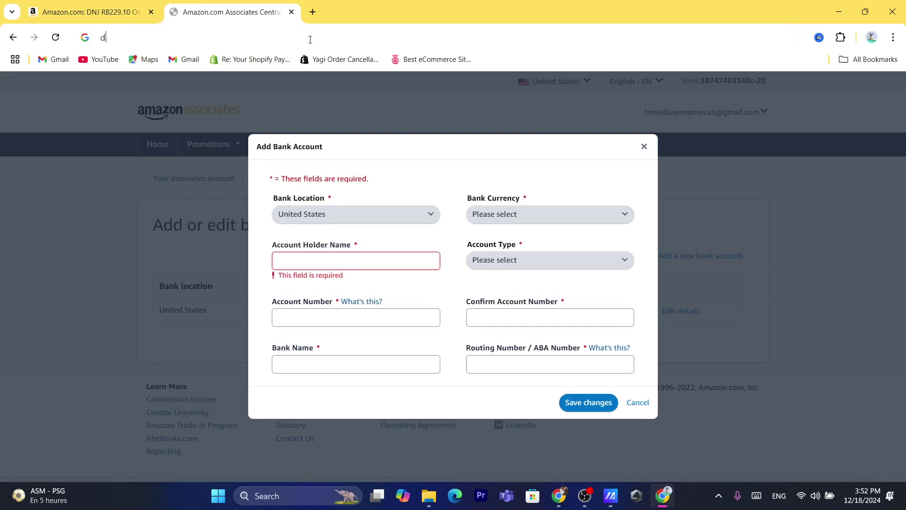
{"action": "type", "text": "d"}
{"action": "left_click", "coordinate": [457, 376]}
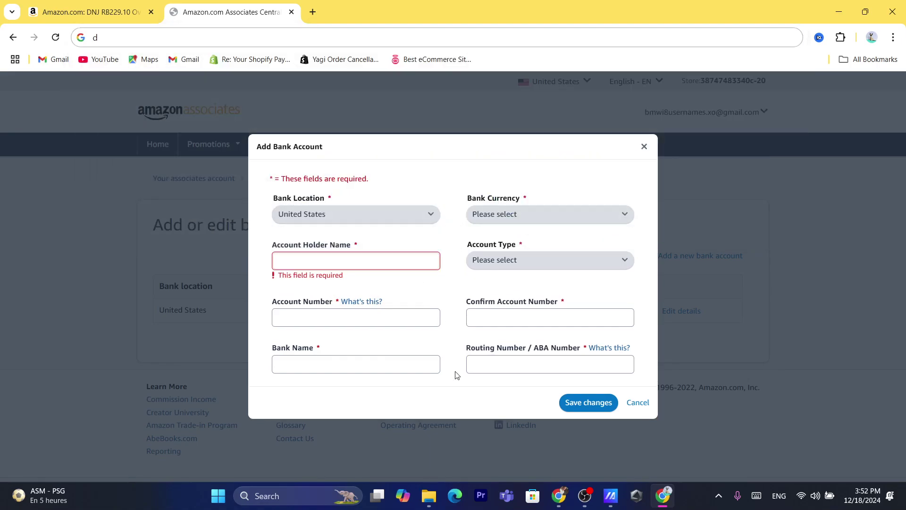
Step: Switch to Payoneer, open the receiving accounts and show the details of the USD account based in USA
{"action": "left_click", "coordinate": [557, 491]}
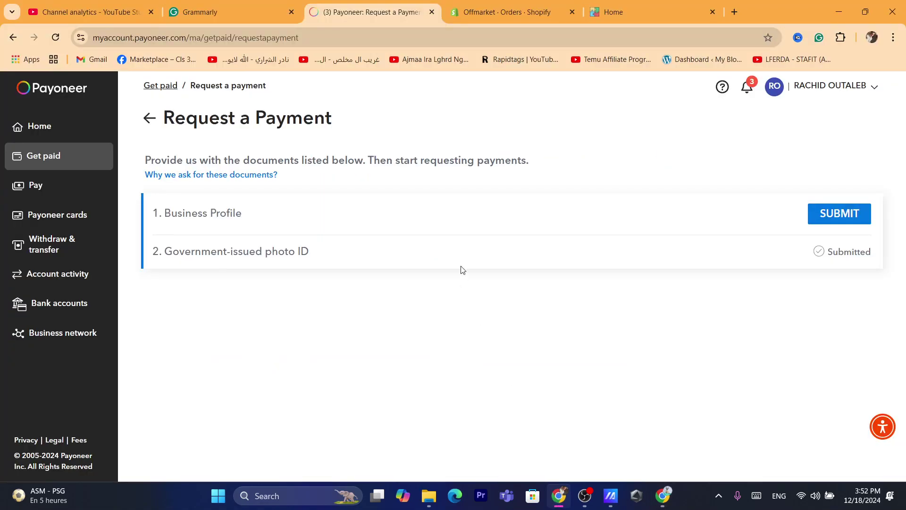
{"action": "left_click", "coordinate": [23, 122]}
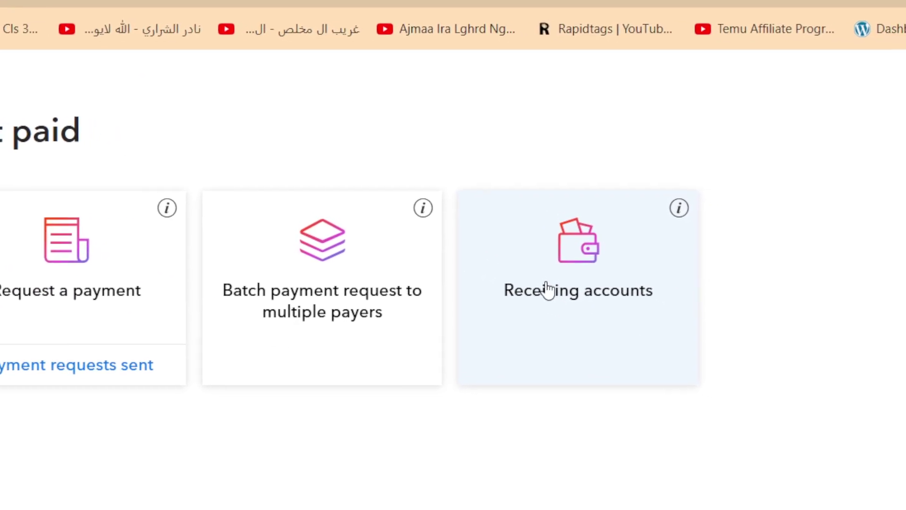
{"action": "left_click", "coordinate": [581, 299]}
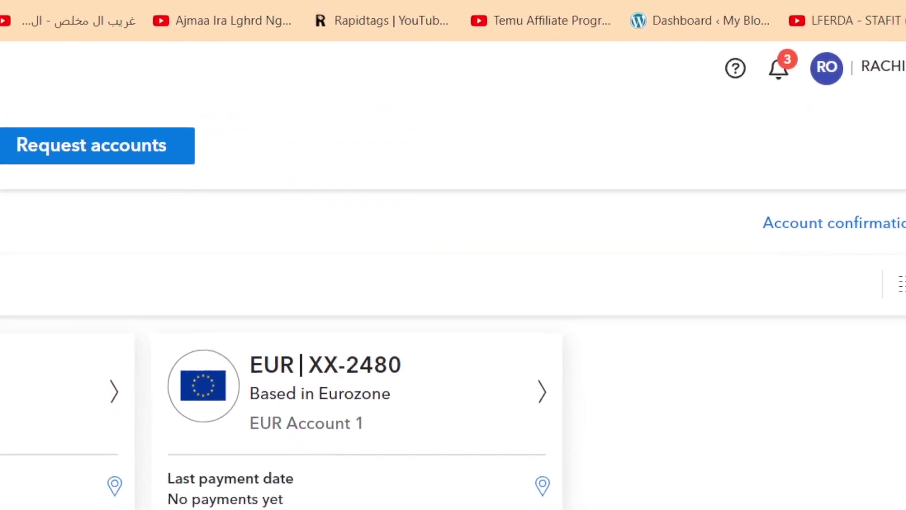
{"action": "scroll", "coordinate": [397, 505], "scroll_direction": "down", "scroll_amount": 3}
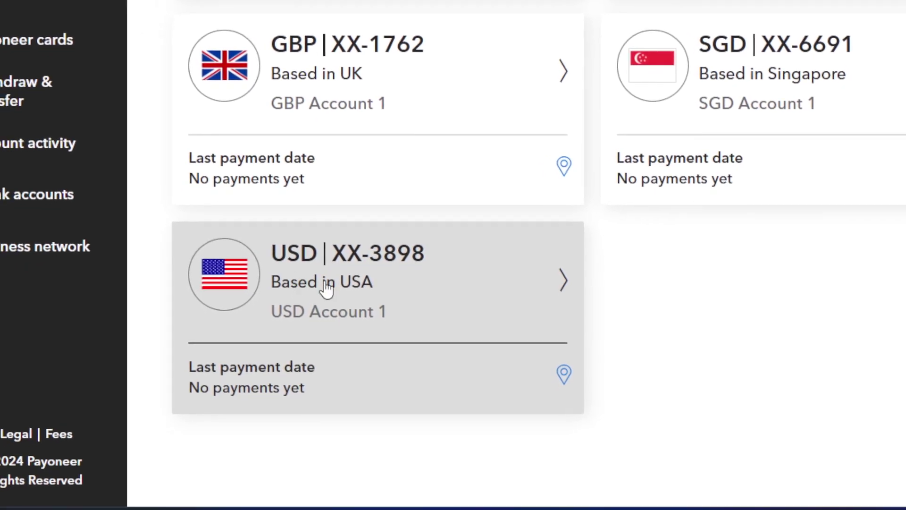
{"action": "left_click", "coordinate": [439, 279]}
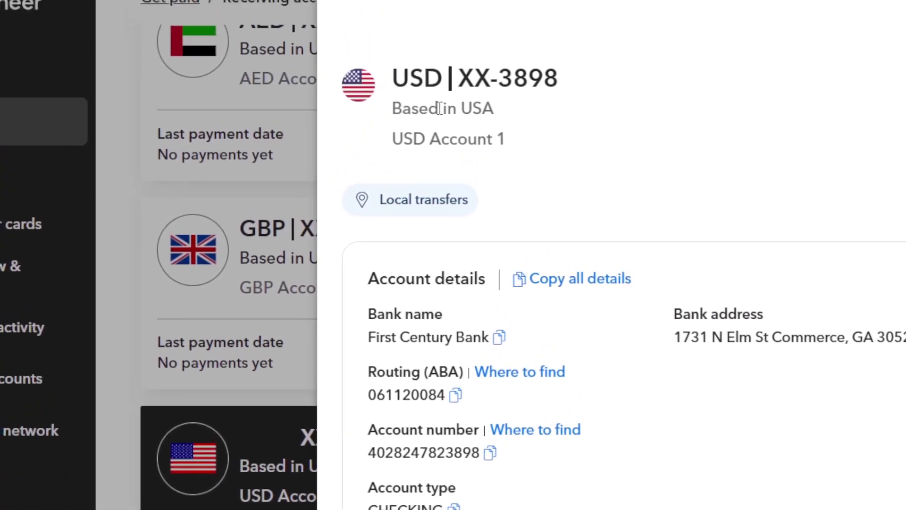
Step: Examine the Payoneer USD account's country, currency, bank name, routing number, account number, account type and beneficiary name
{"action": "triple_click", "coordinate": [449, 57]}
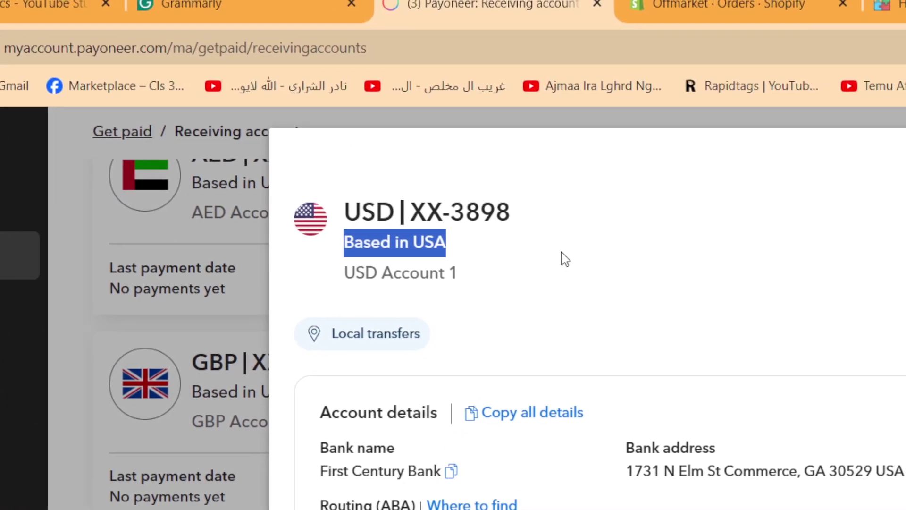
{"action": "left_click", "coordinate": [552, 251]}
{"action": "triple_click", "coordinate": [423, 210]}
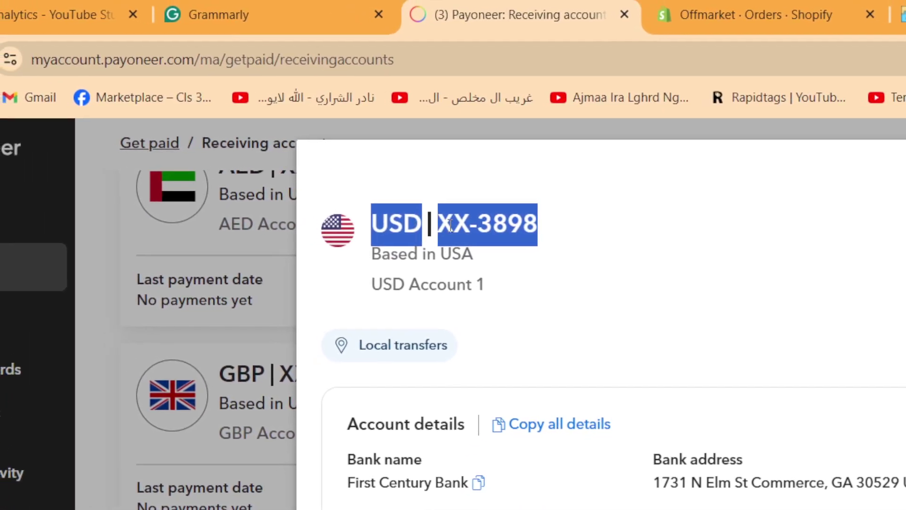
{"action": "left_click", "coordinate": [524, 448]}
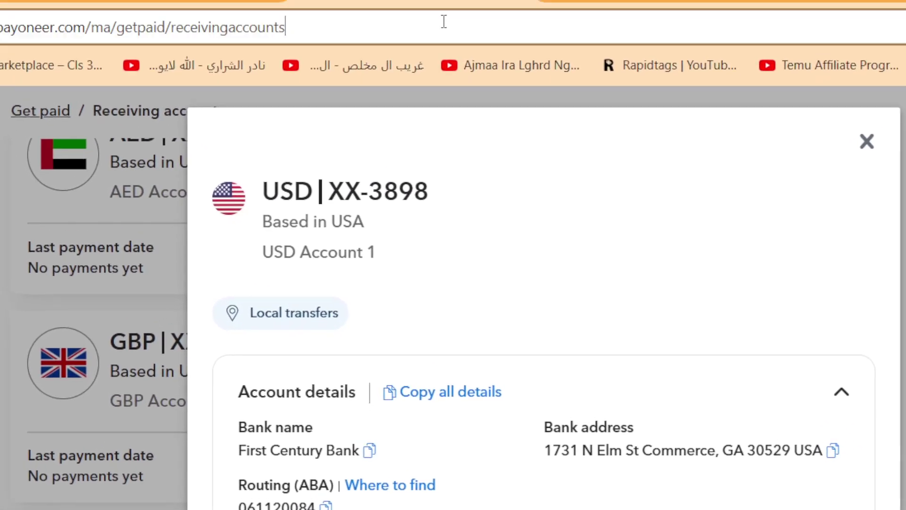
{"action": "left_click", "coordinate": [444, 21]}
{"action": "type", "text": "Dhgate.com"}
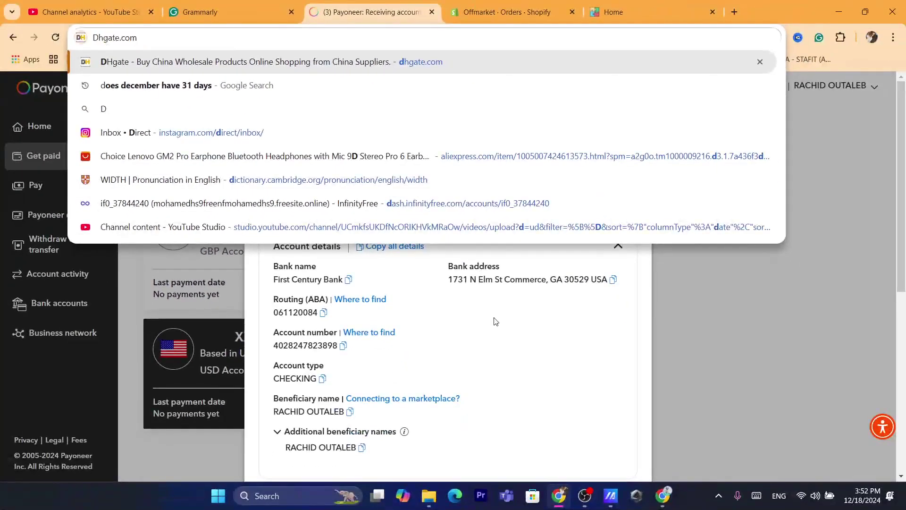
{"action": "left_click", "coordinate": [495, 321]}
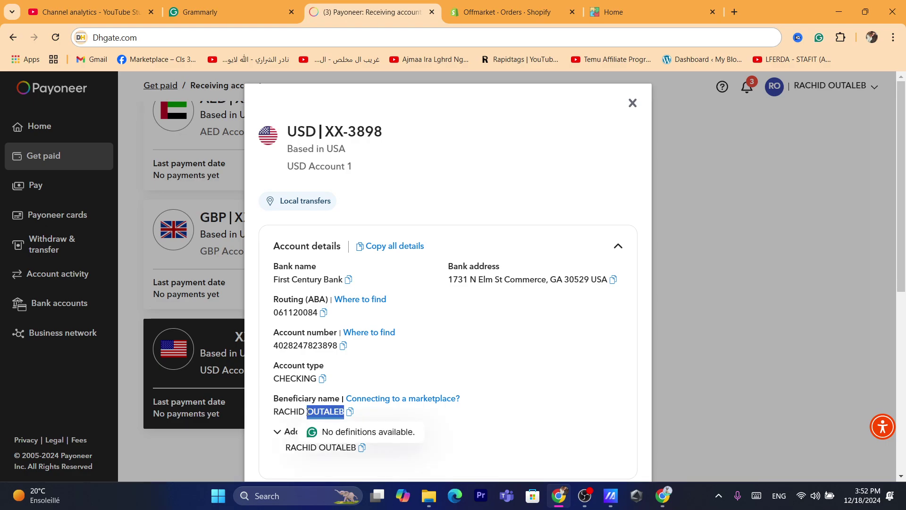
{"action": "triple_click", "coordinate": [308, 412]}
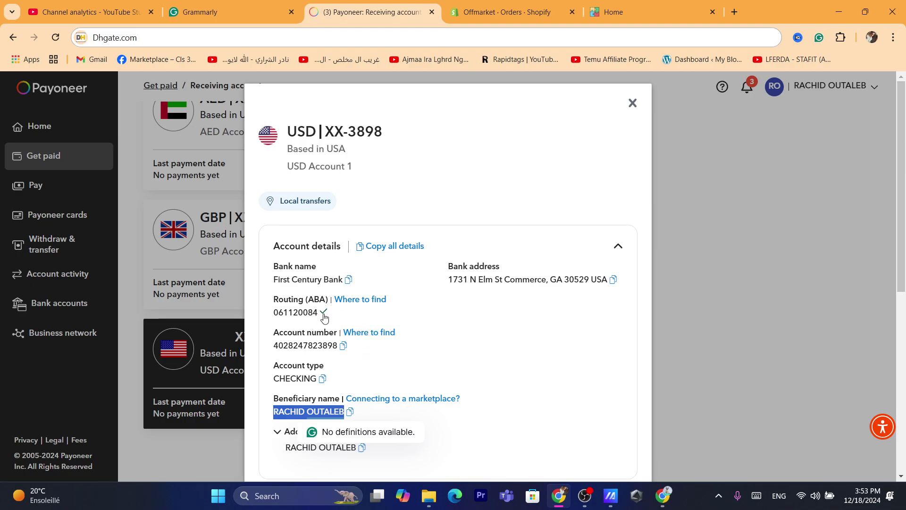
{"action": "left_click", "coordinate": [520, 411]}
Step: Switch to the Amazon Associates form and fill in the routing number copied from the Payoneer USD account
{"action": "left_click", "coordinate": [660, 503]}
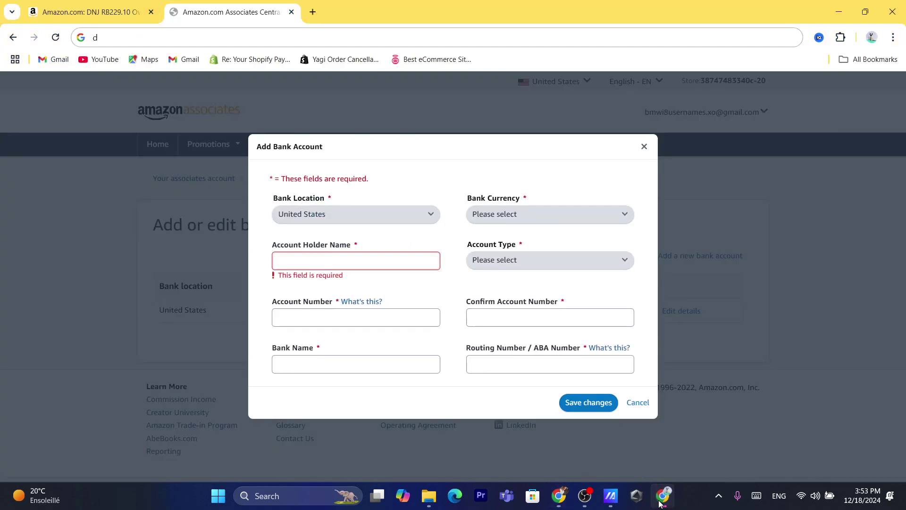
{"action": "left_click", "coordinate": [320, 257]}
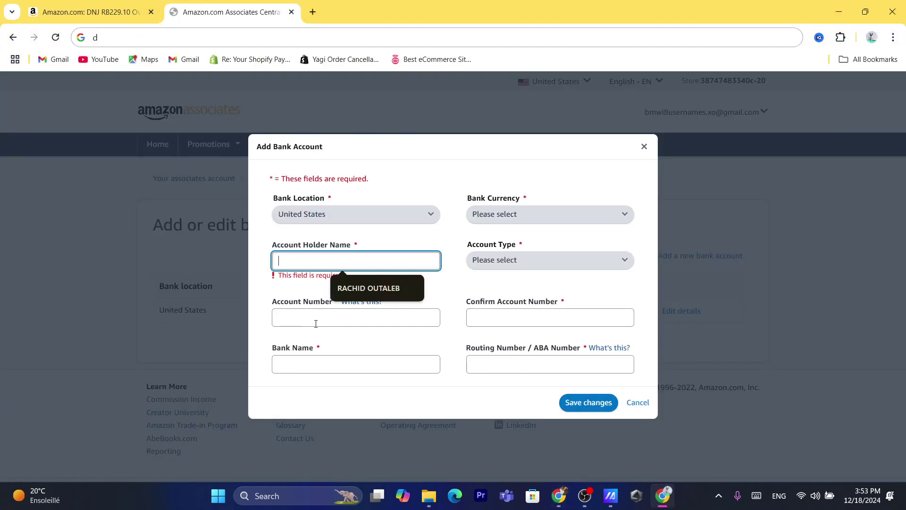
{"action": "left_click", "coordinate": [316, 324]}
{"action": "left_click", "coordinate": [321, 264]}
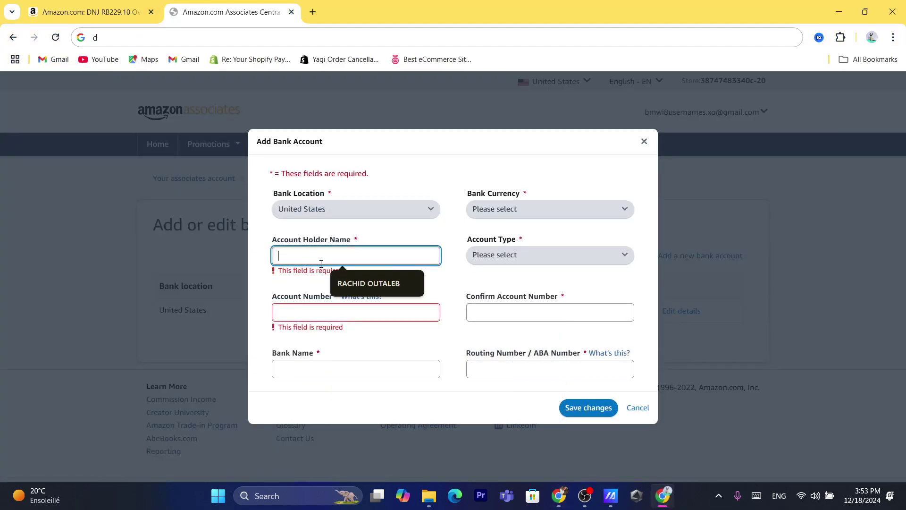
{"action": "left_click", "coordinate": [522, 362]}
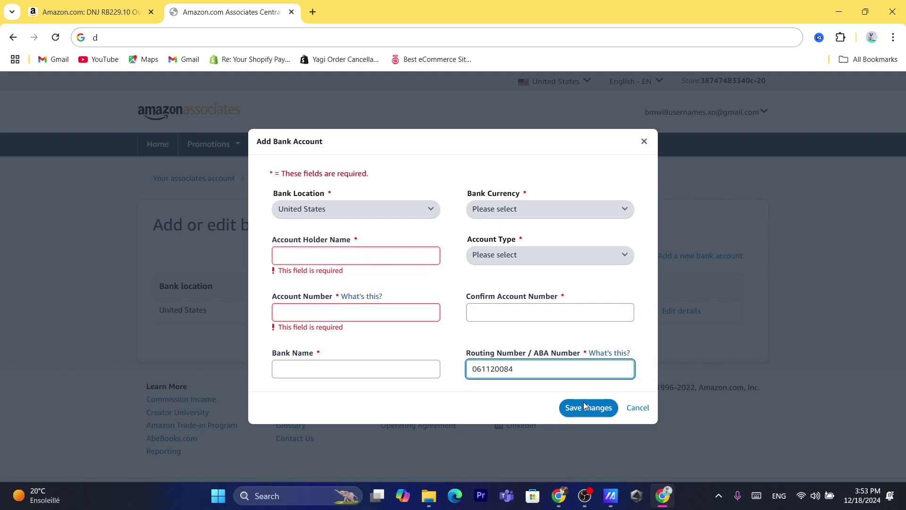
Step: Copy the account number from the Payoneer USD account details into the Associates form's Account Number field
{"action": "left_click", "coordinate": [561, 501]}
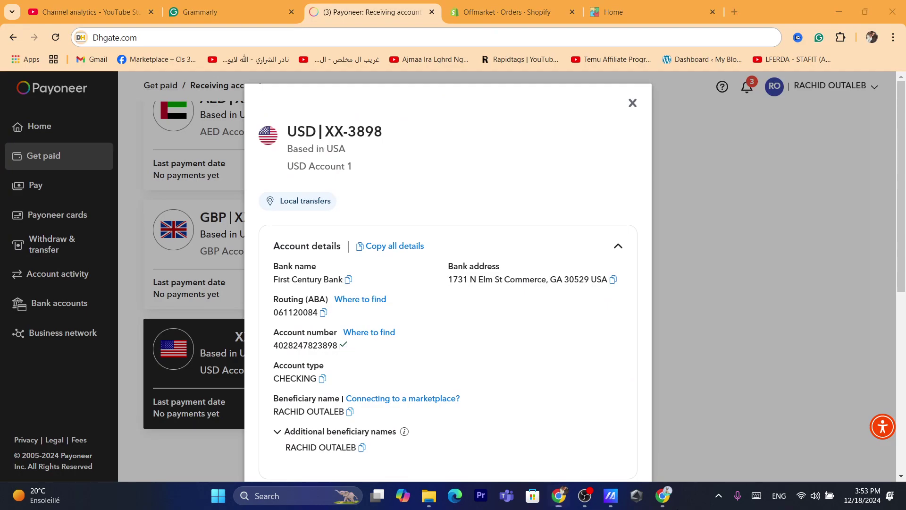
{"action": "left_click", "coordinate": [663, 499]}
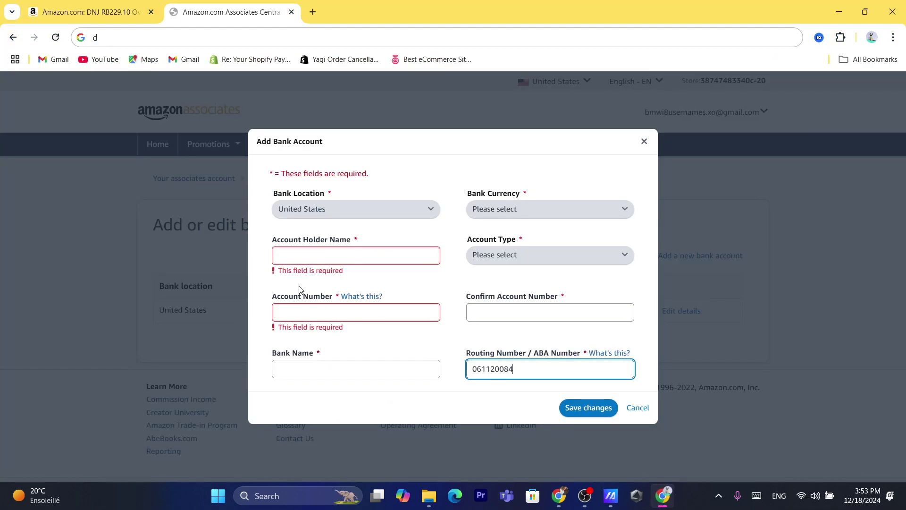
{"action": "left_click", "coordinate": [308, 312]}
{"action": "key", "text": "ctrl+v"}
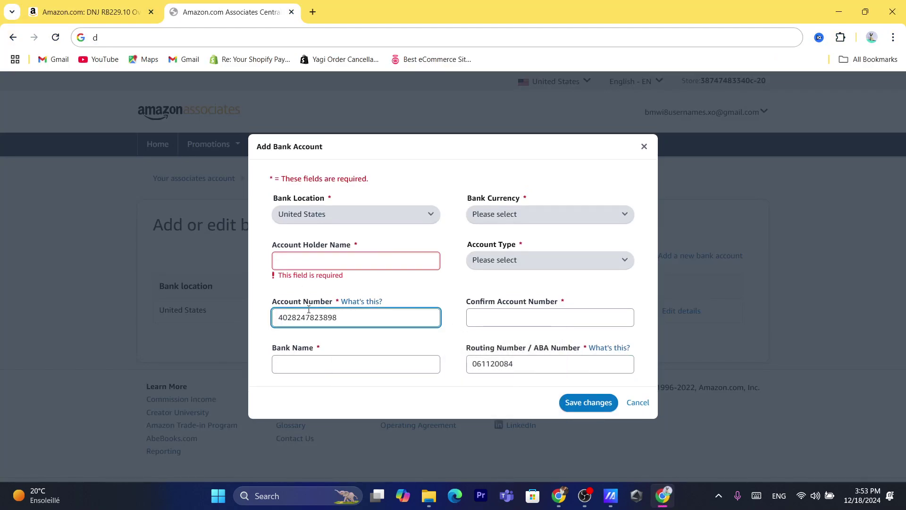
Step: Check the Payoneer account details again and fill in the Associates form's account holder name with the beneficiary's full name
{"action": "left_click", "coordinate": [559, 504]}
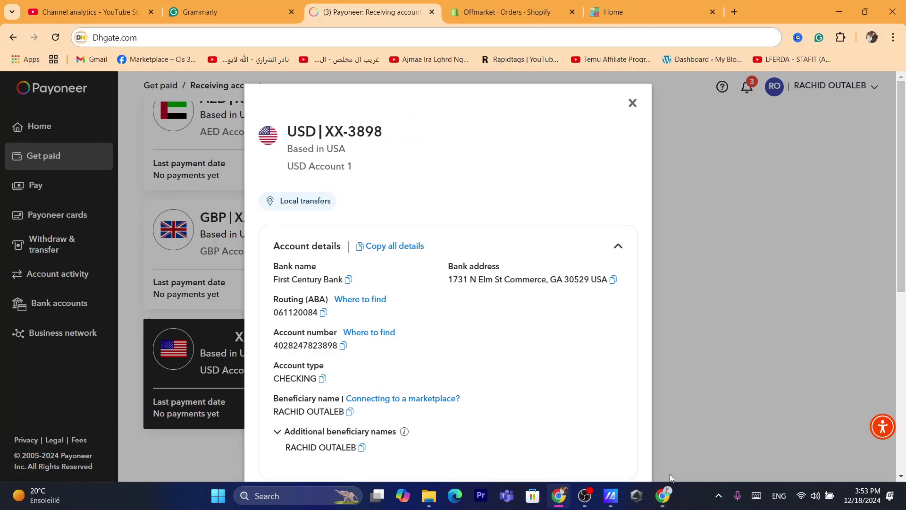
{"action": "left_click", "coordinate": [663, 496]}
{"action": "left_click", "coordinate": [327, 368]}
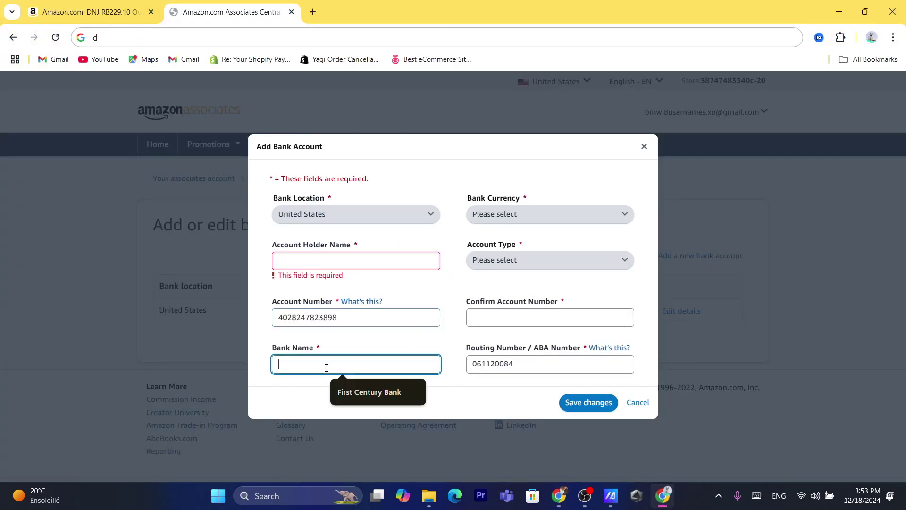
{"action": "left_click", "coordinate": [311, 257]}
{"action": "key", "text": "Down"}
{"action": "key", "text": "Return"}
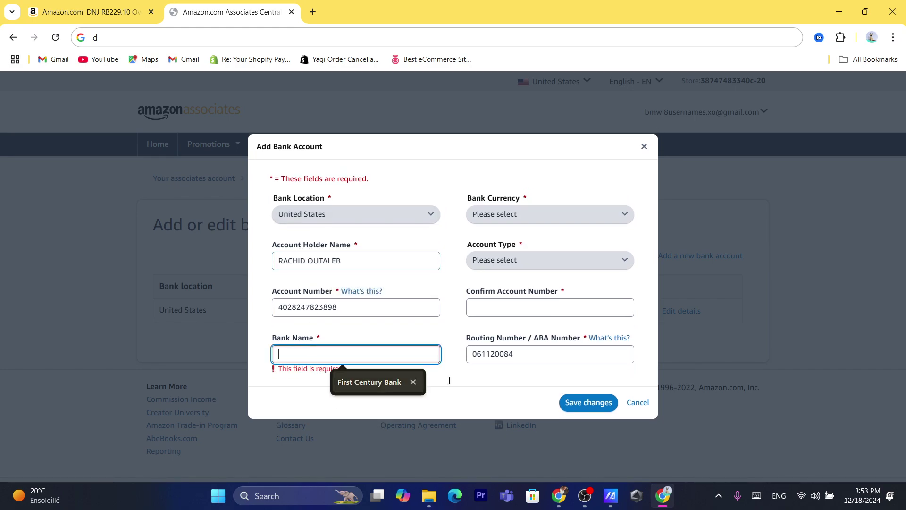
Step: Set the bank name to First Century Bank in the Associates form
{"action": "triple_click", "coordinate": [367, 389]}
{"action": "left_click", "coordinate": [365, 386]}
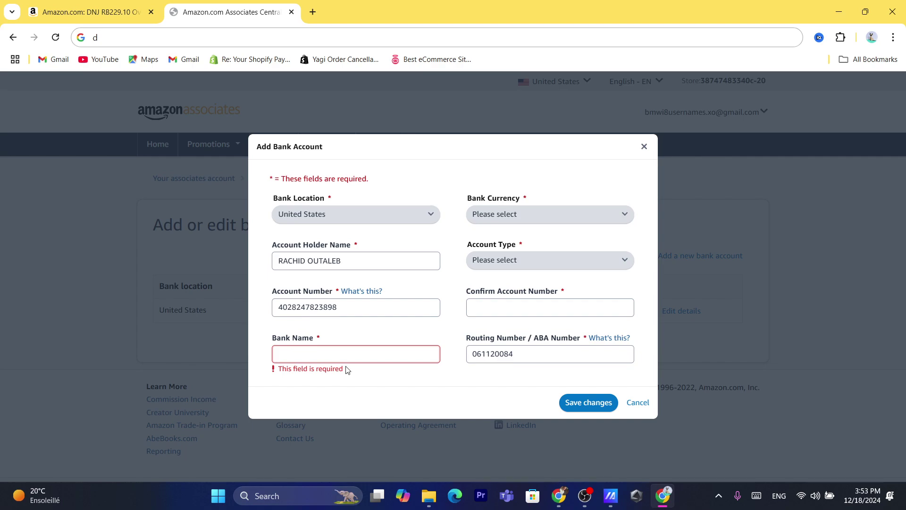
{"action": "left_click", "coordinate": [347, 368]}
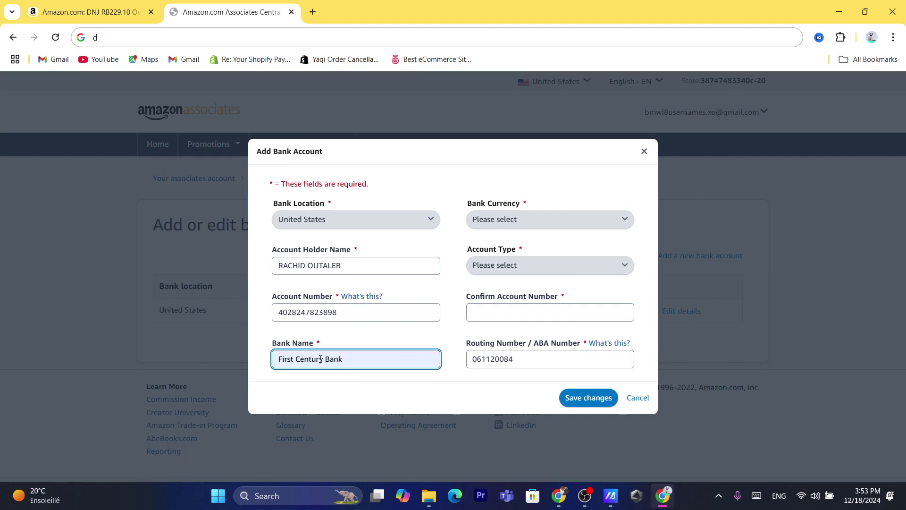
{"action": "left_click_drag", "start_coordinate": [278, 358], "coordinate": [329, 373]}
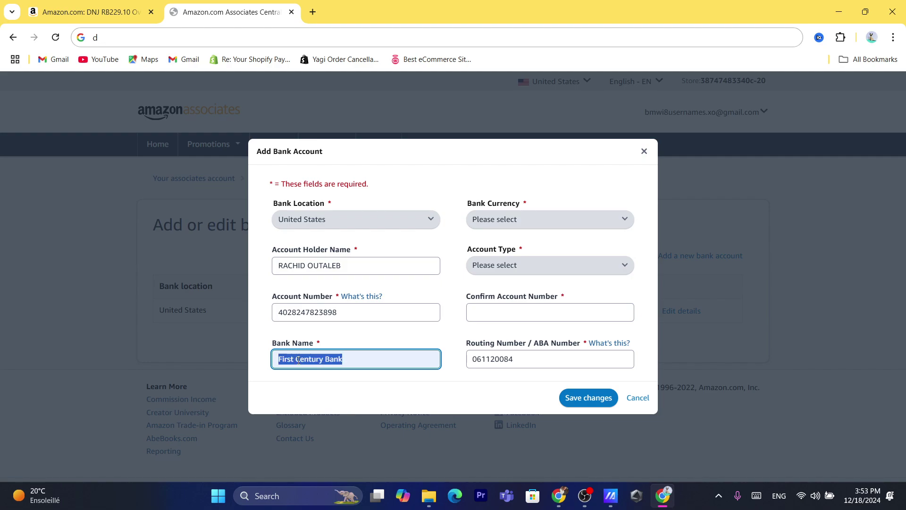
{"action": "left_click", "coordinate": [341, 379]}
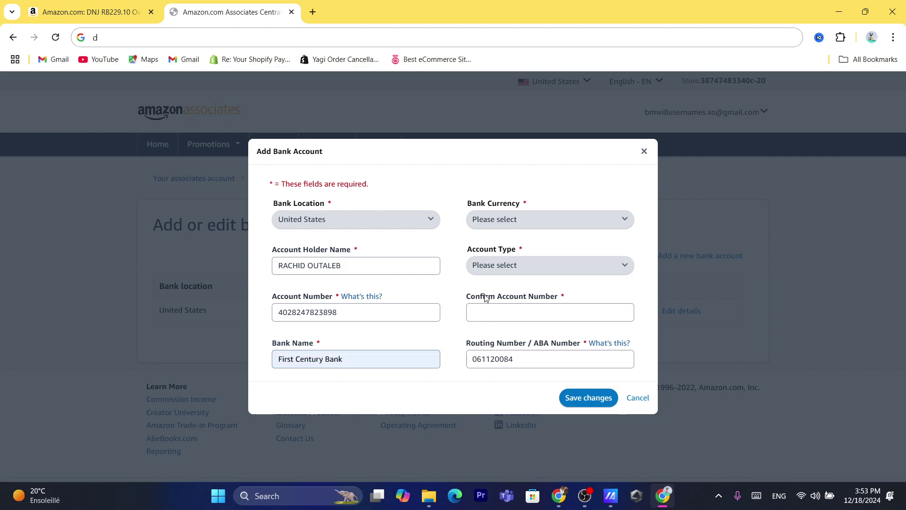
Step: Copy the entered account number into the Confirm Account Number field
{"action": "left_click", "coordinate": [492, 307]}
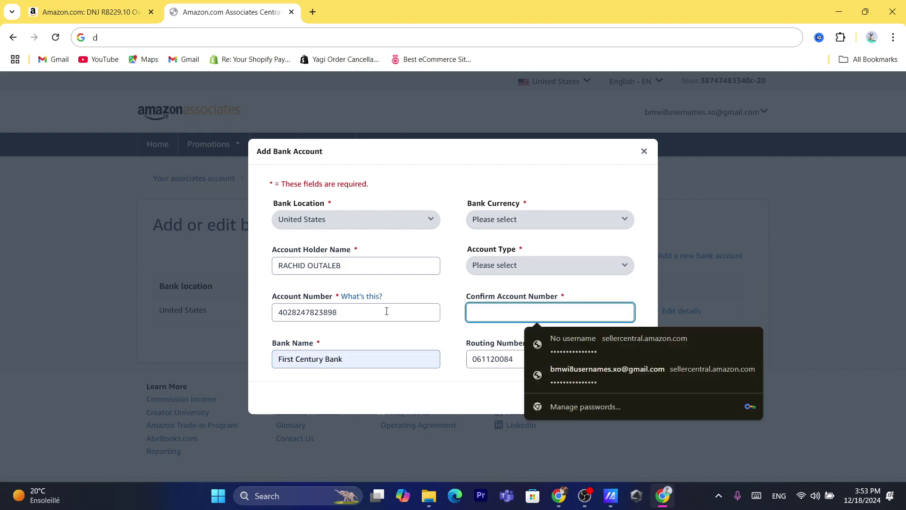
{"action": "double_click", "coordinate": [326, 312]}
{"action": "left_click", "coordinate": [518, 309]}
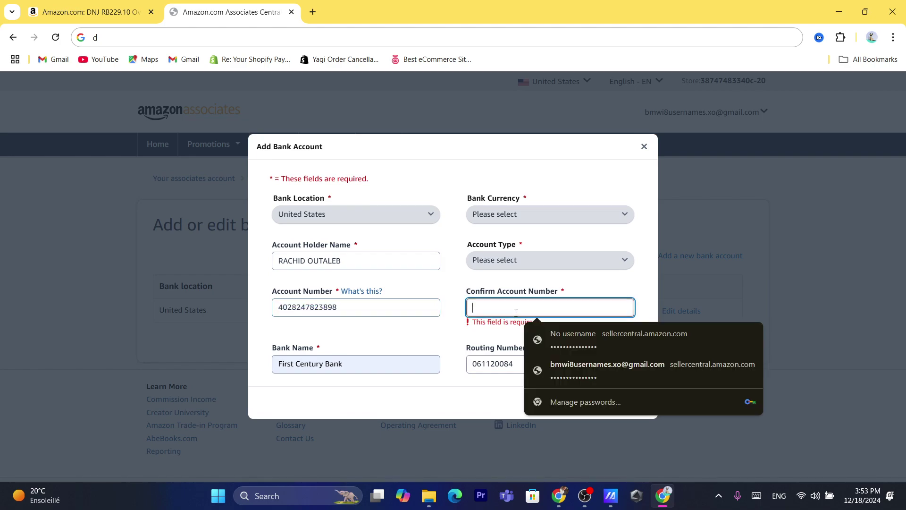
{"action": "key", "text": "ctrl+v"}
{"action": "left_click", "coordinate": [417, 341]}
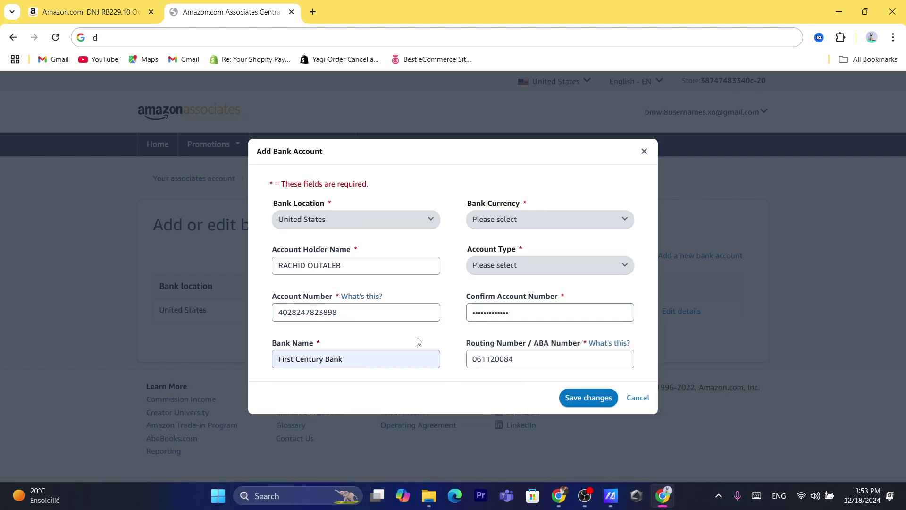
Step: Check the account type in the Payoneer details and set the Associates form's account type to Checking
{"action": "left_click", "coordinate": [511, 271]}
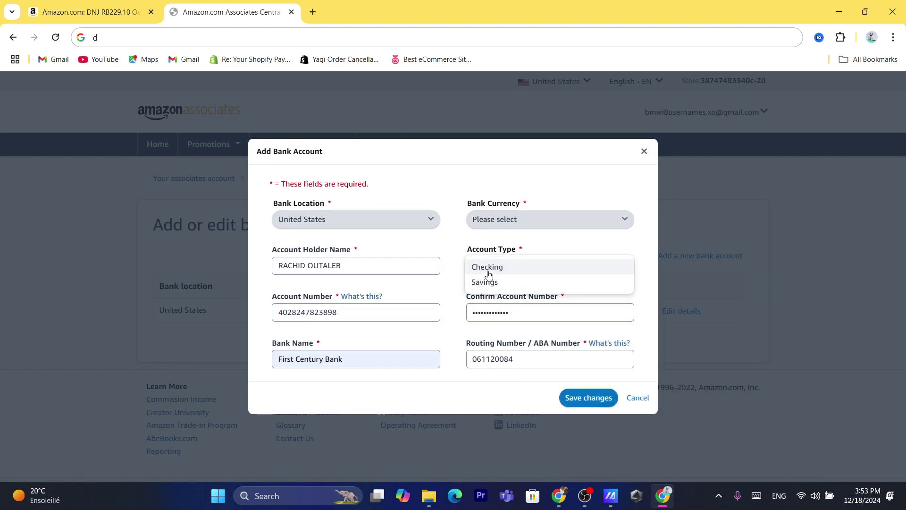
{"action": "left_click", "coordinate": [552, 503]}
{"action": "left_click", "coordinate": [552, 503]}
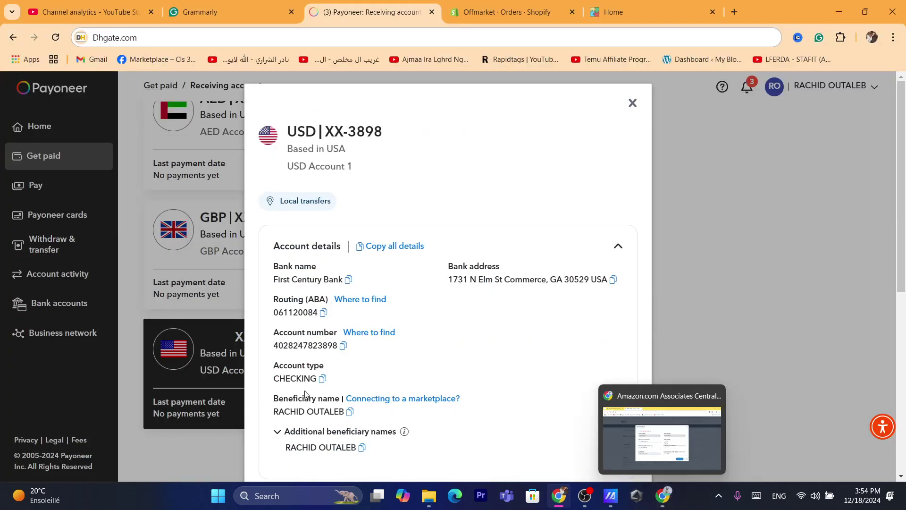
{"action": "triple_click", "coordinate": [283, 364]}
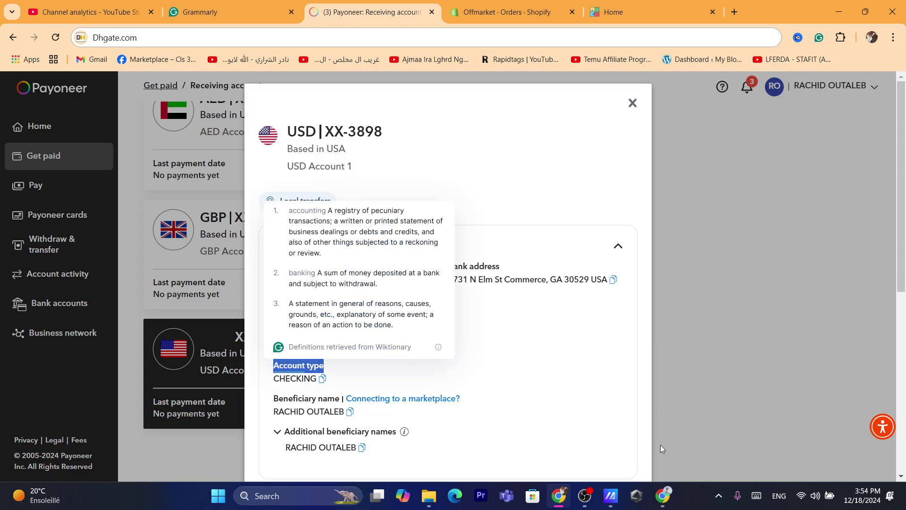
{"action": "left_click", "coordinate": [662, 496]}
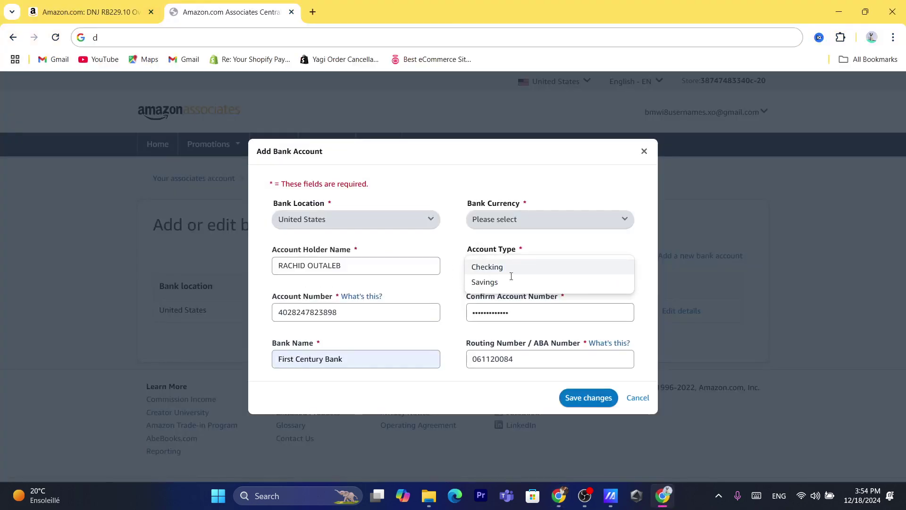
{"action": "left_click", "coordinate": [489, 268]}
Step: Set the bank currency to US Dollars and save the new bank account
{"action": "left_click", "coordinate": [504, 218]}
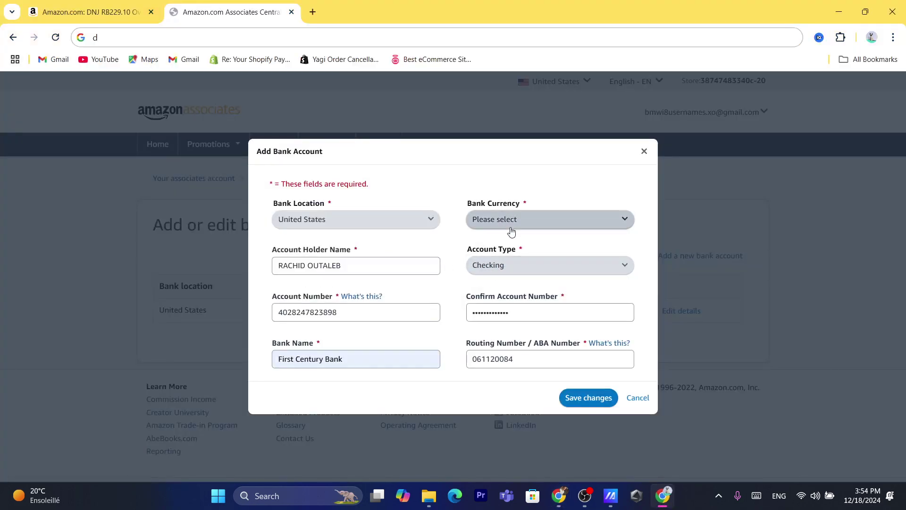
{"action": "left_click", "coordinate": [489, 222]}
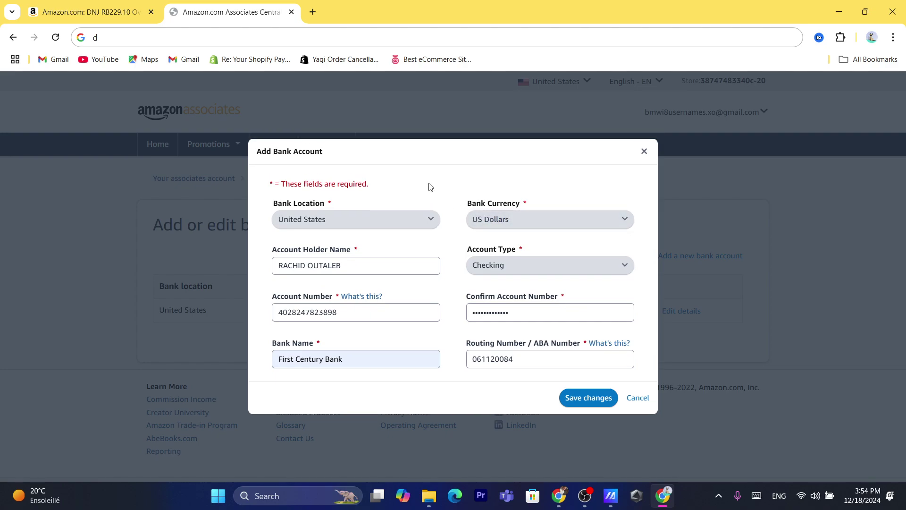
{"action": "left_click", "coordinate": [597, 400]}
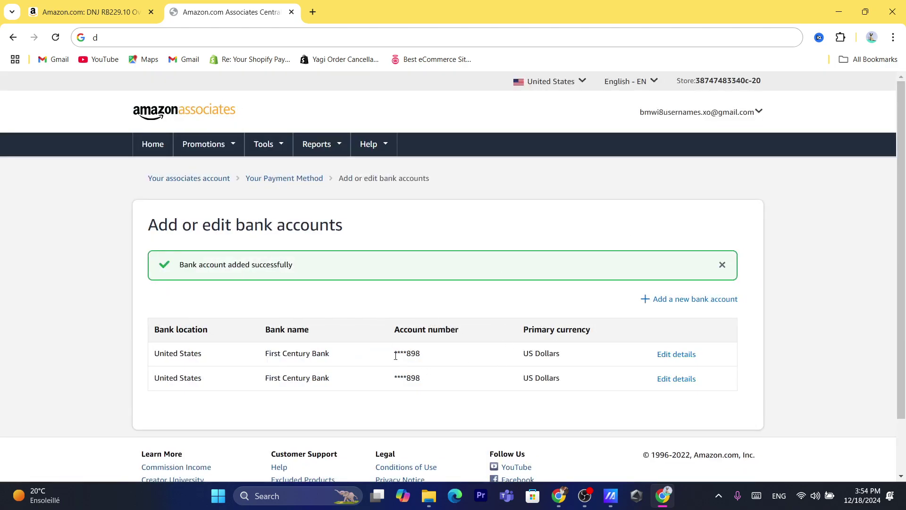
{"action": "triple_click", "coordinate": [390, 358]}
{"action": "double_click", "coordinate": [300, 221]}
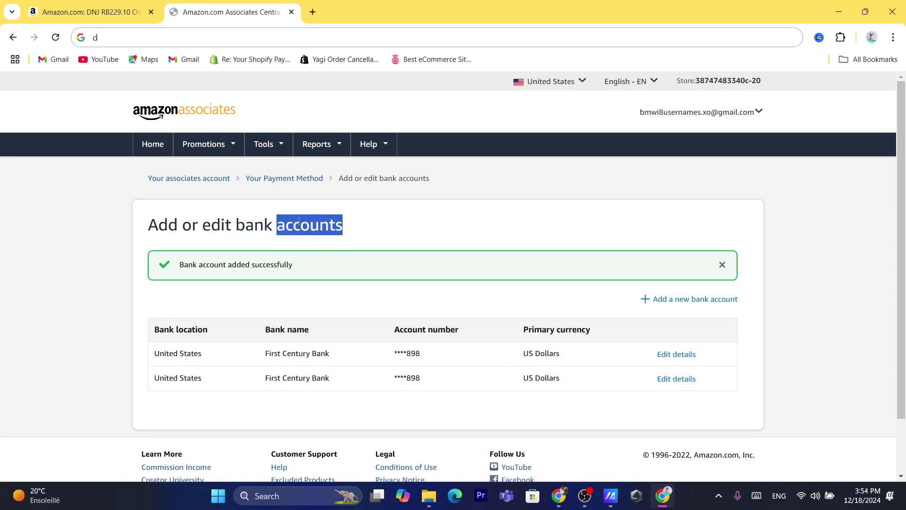
{"action": "left_click", "coordinate": [357, 230]}
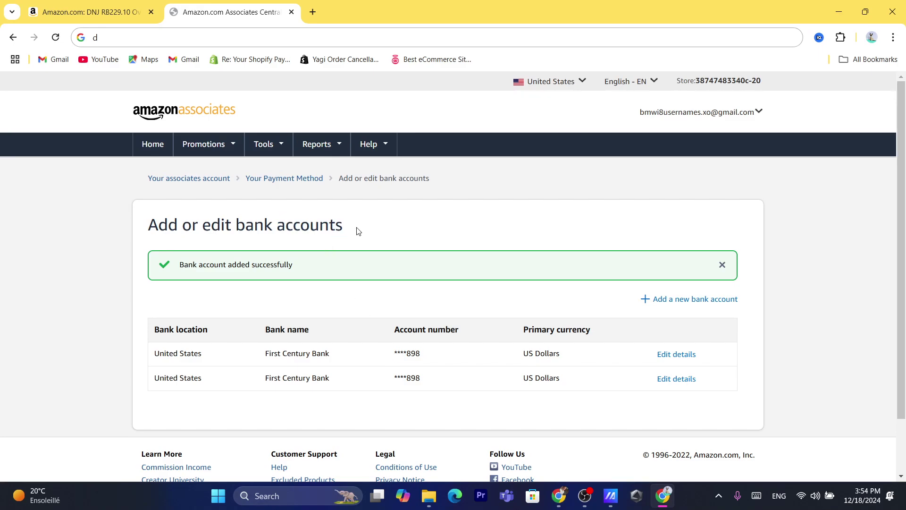